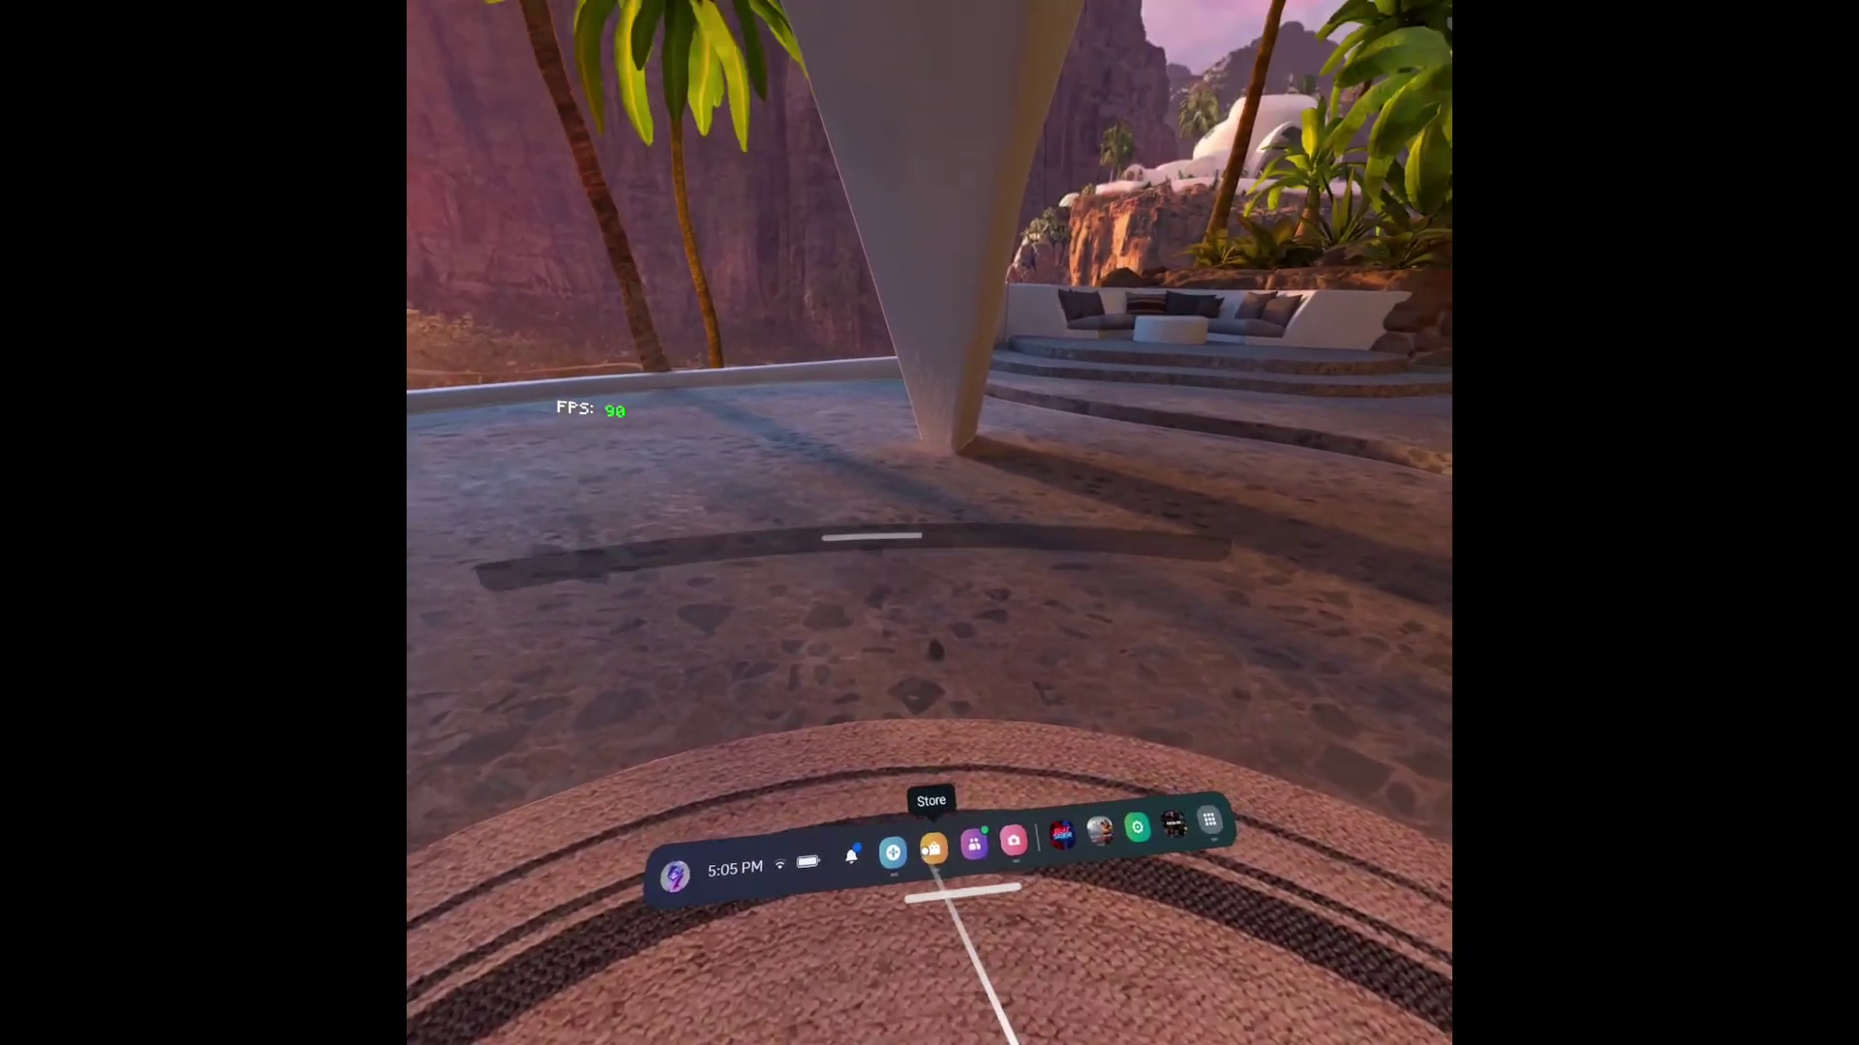
Search the Meta Quest Store for 'roblox' to find its App Lab listing
click(930, 850)
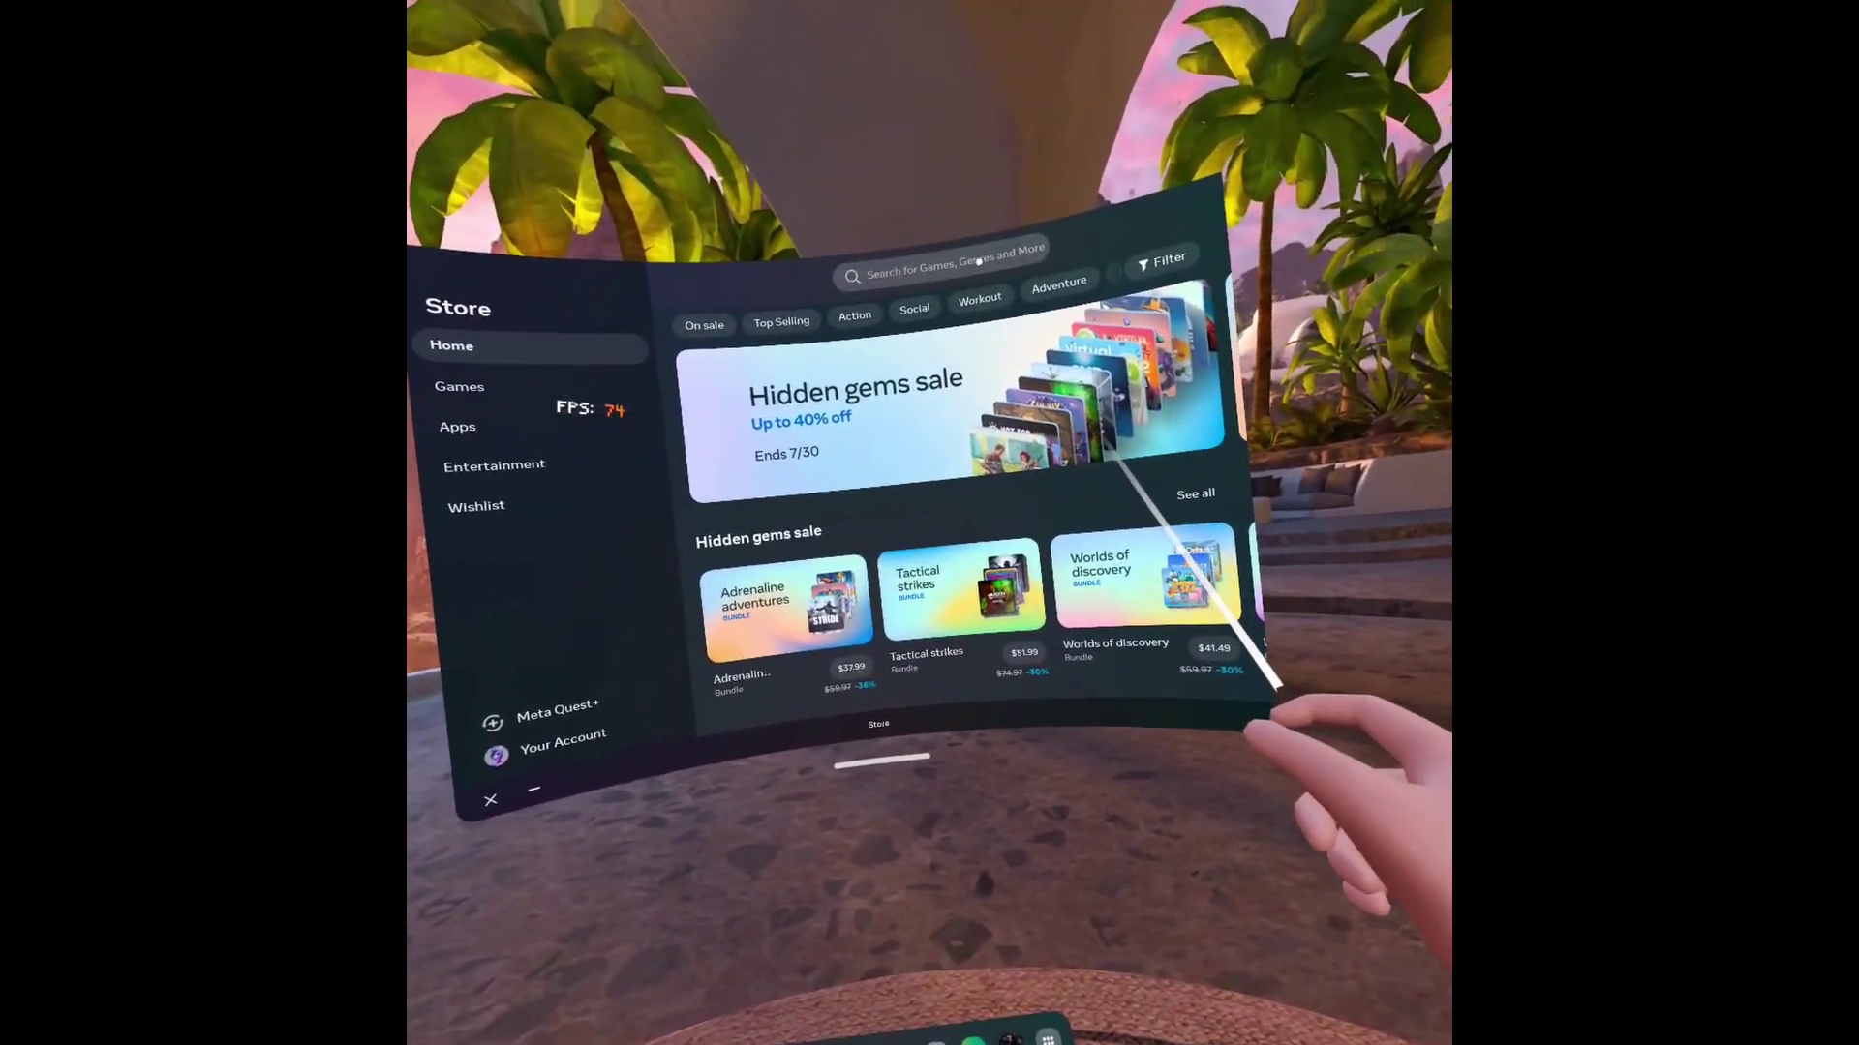
click(978, 261)
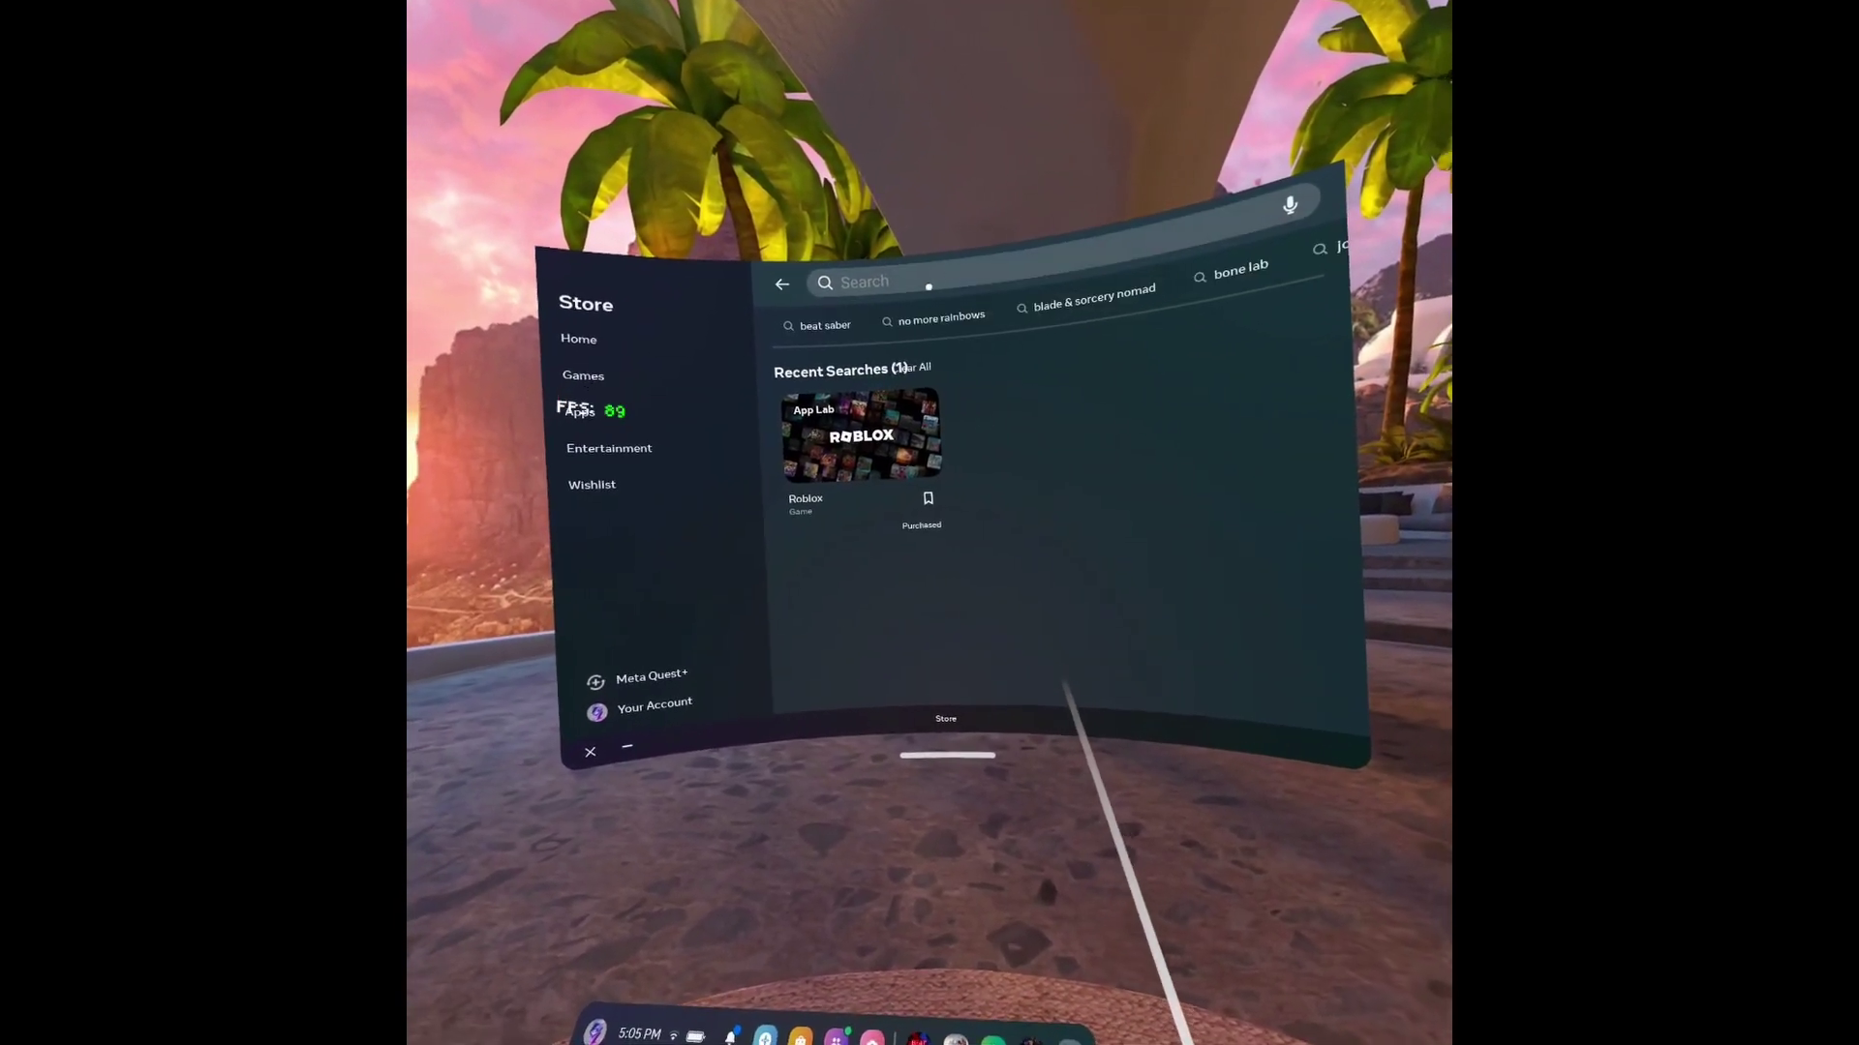
click(927, 287)
text(roblox)
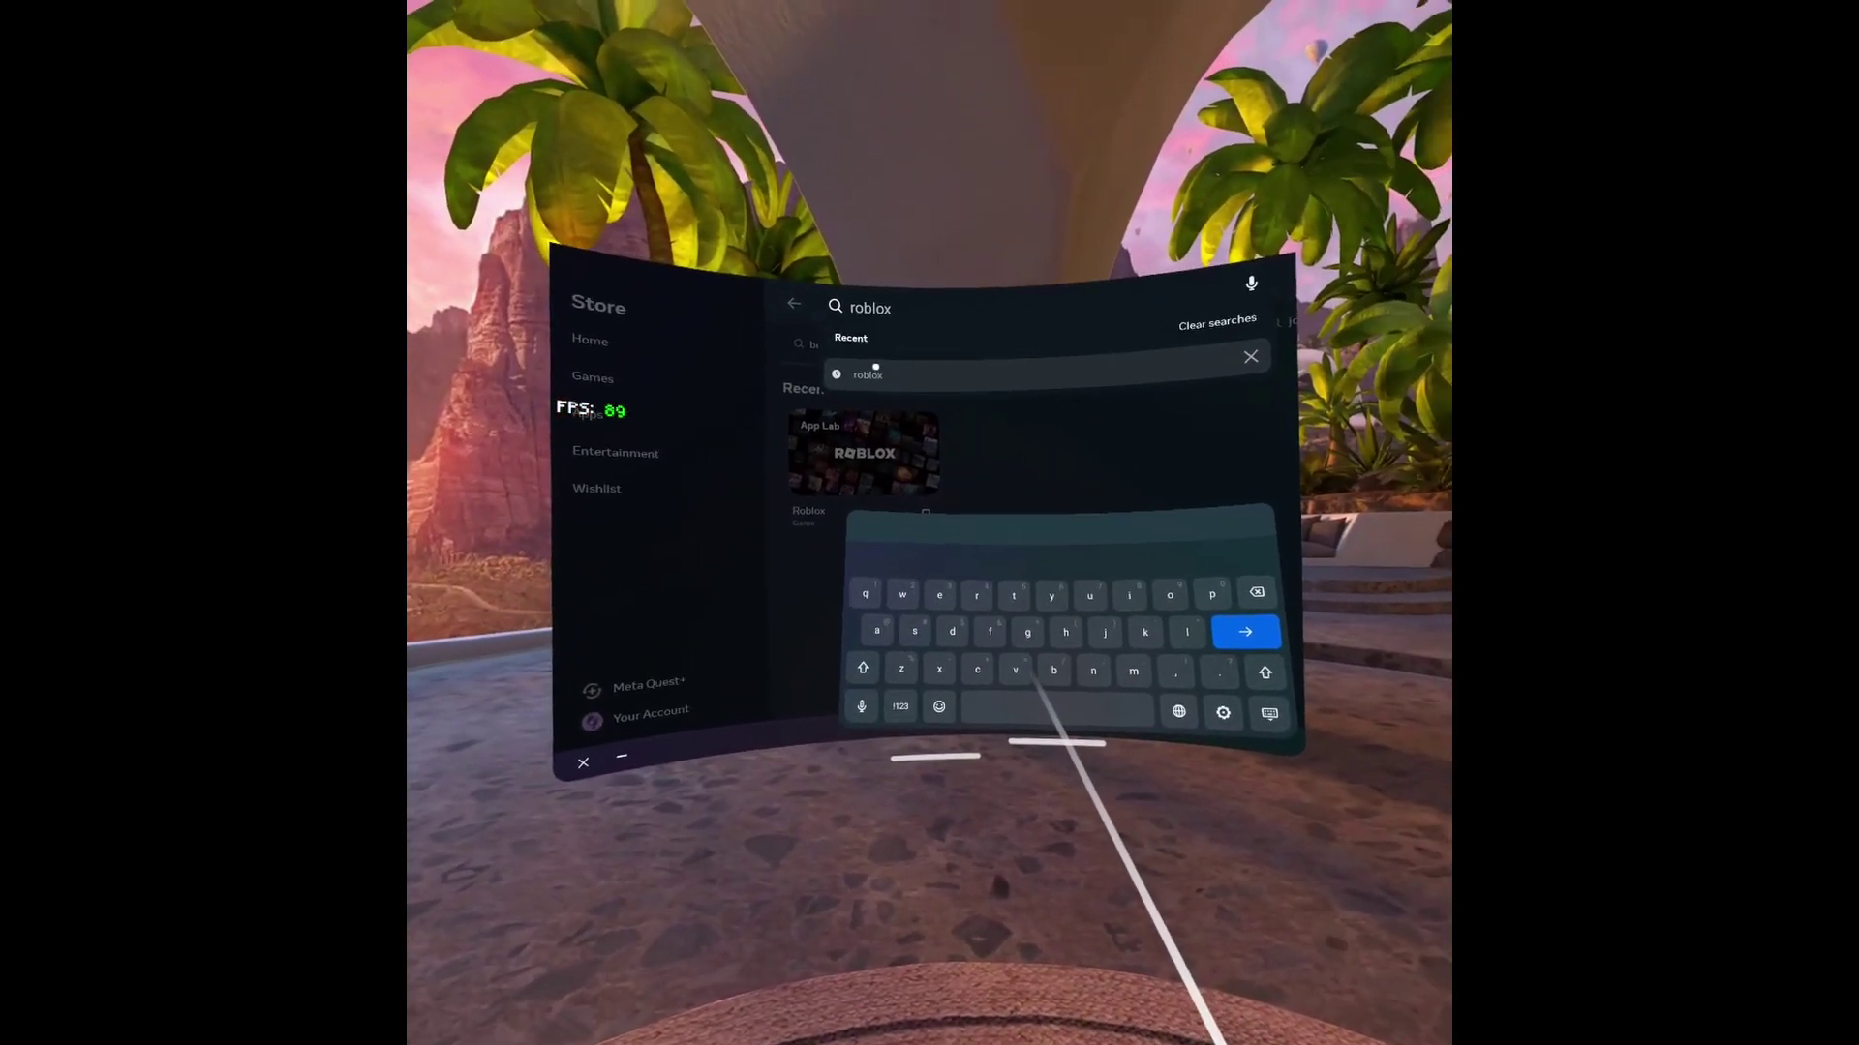
click(875, 367)
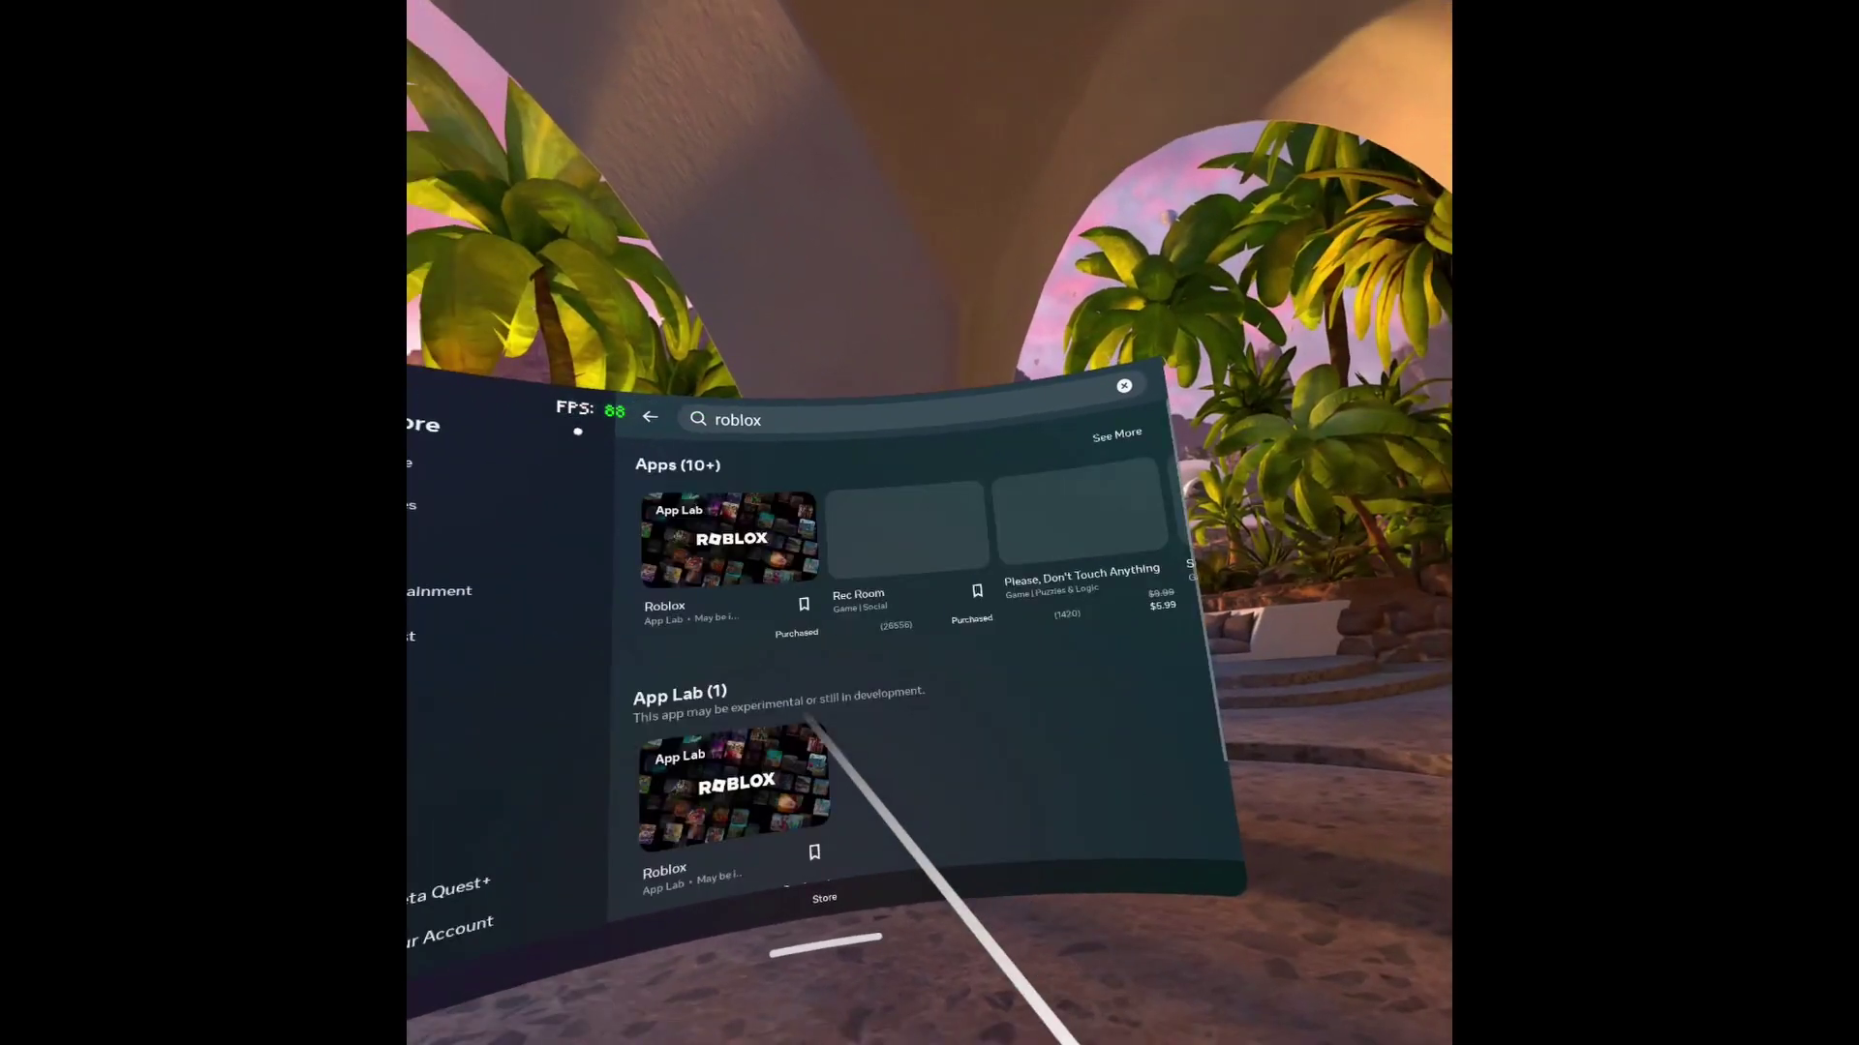
scroll(930, 590, down, 3)
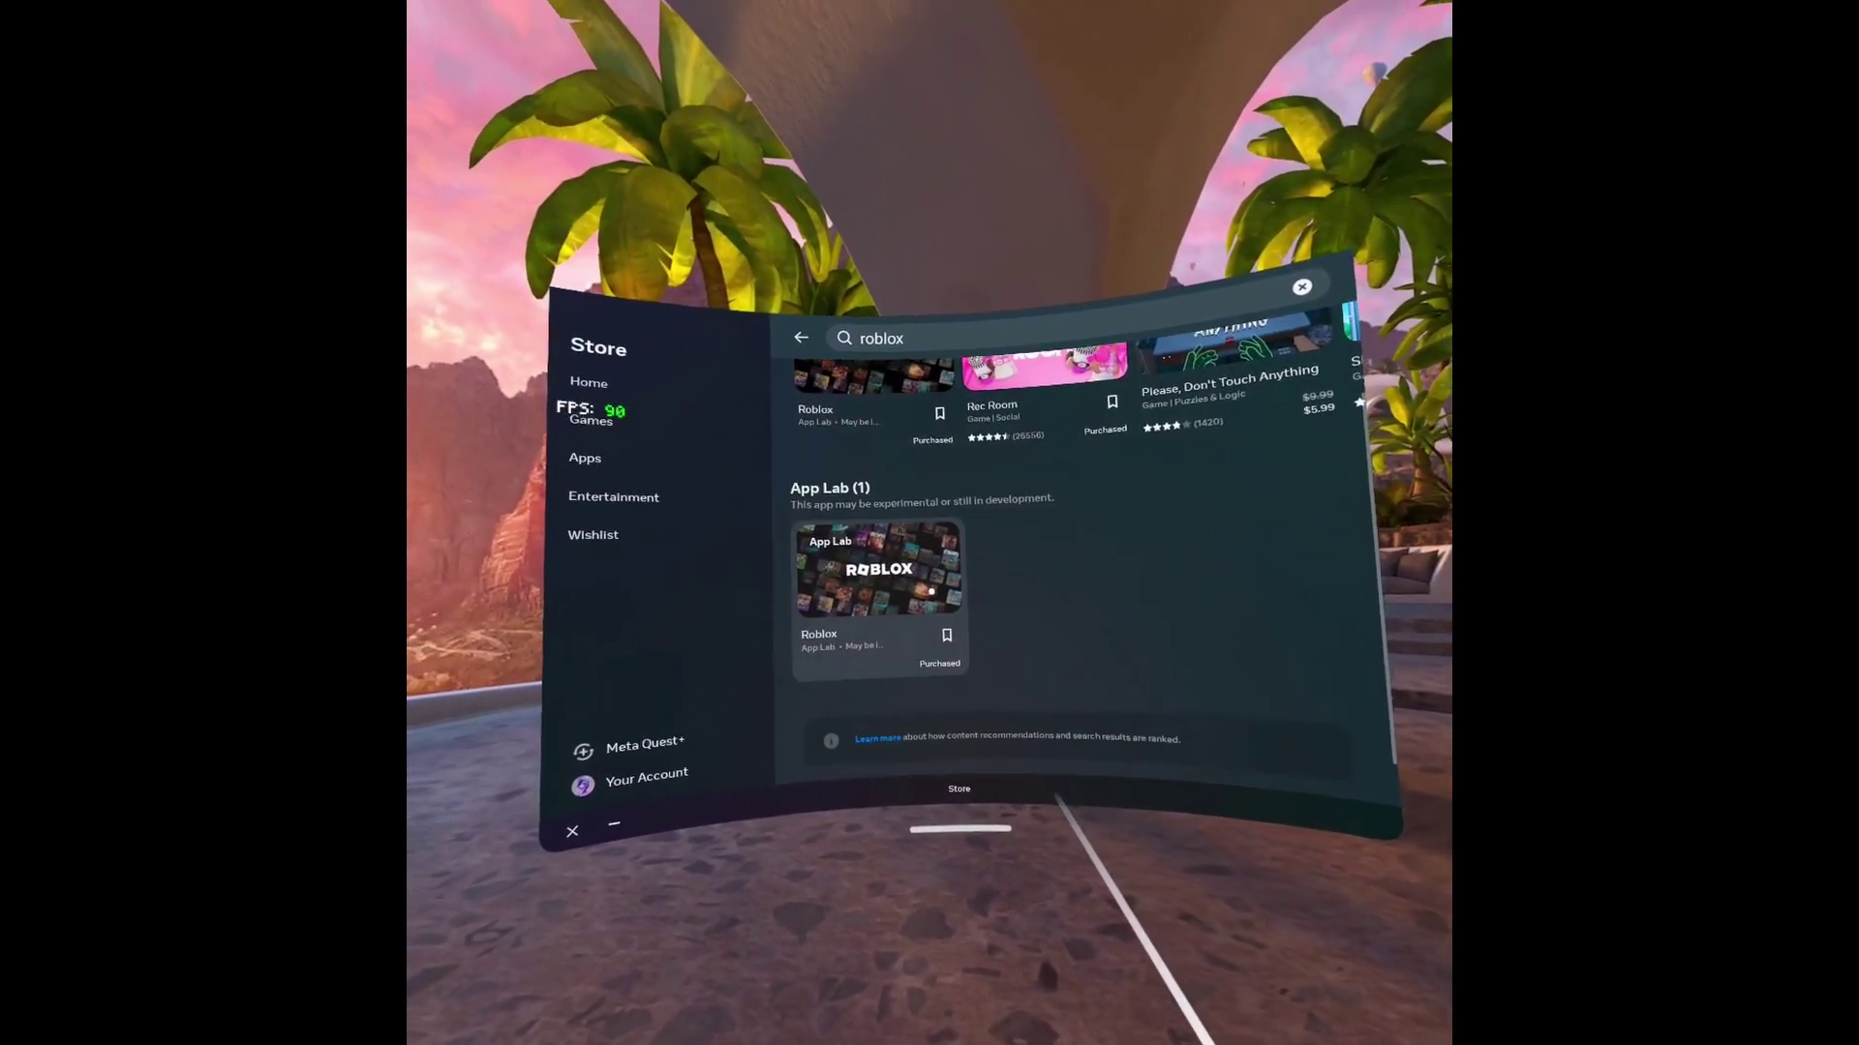
scroll(1016, 552, up, 2)
scroll(1016, 552, down, 2)
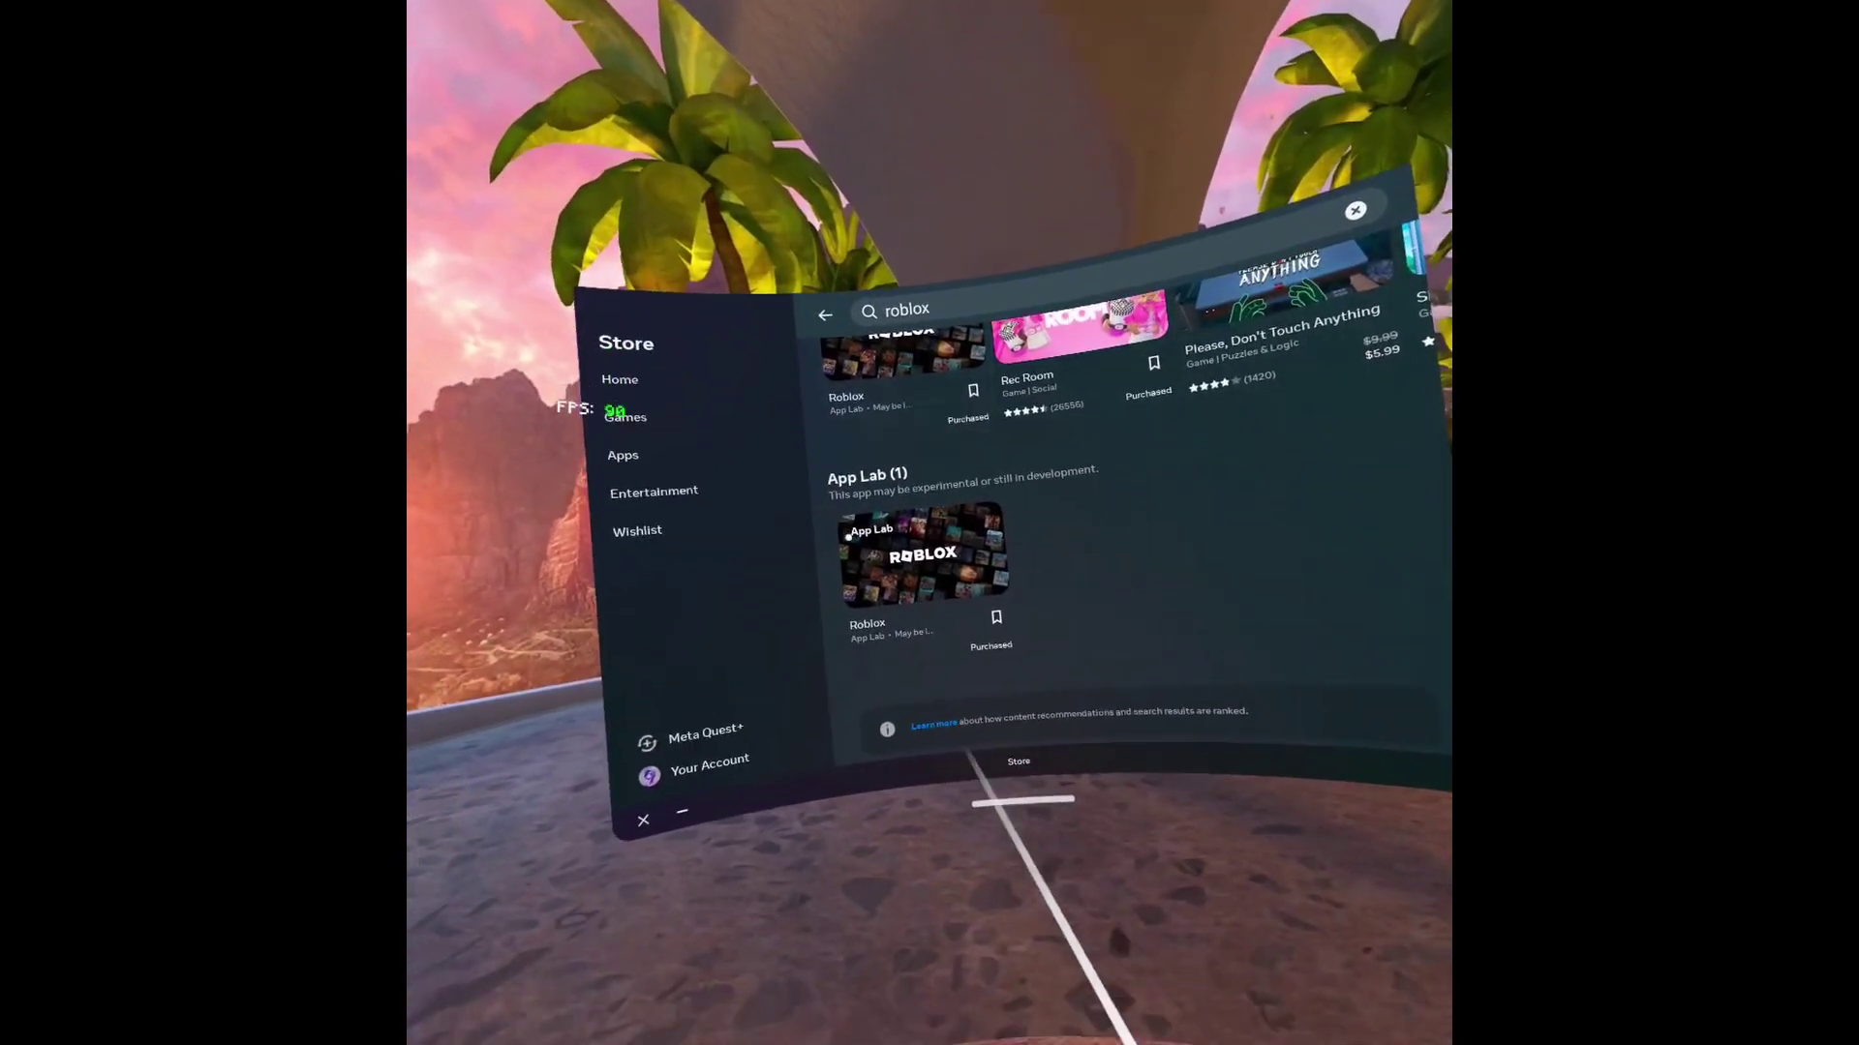
Open the Roblox App Lab store page and accept the Available Through App Lab warning
click(941, 507)
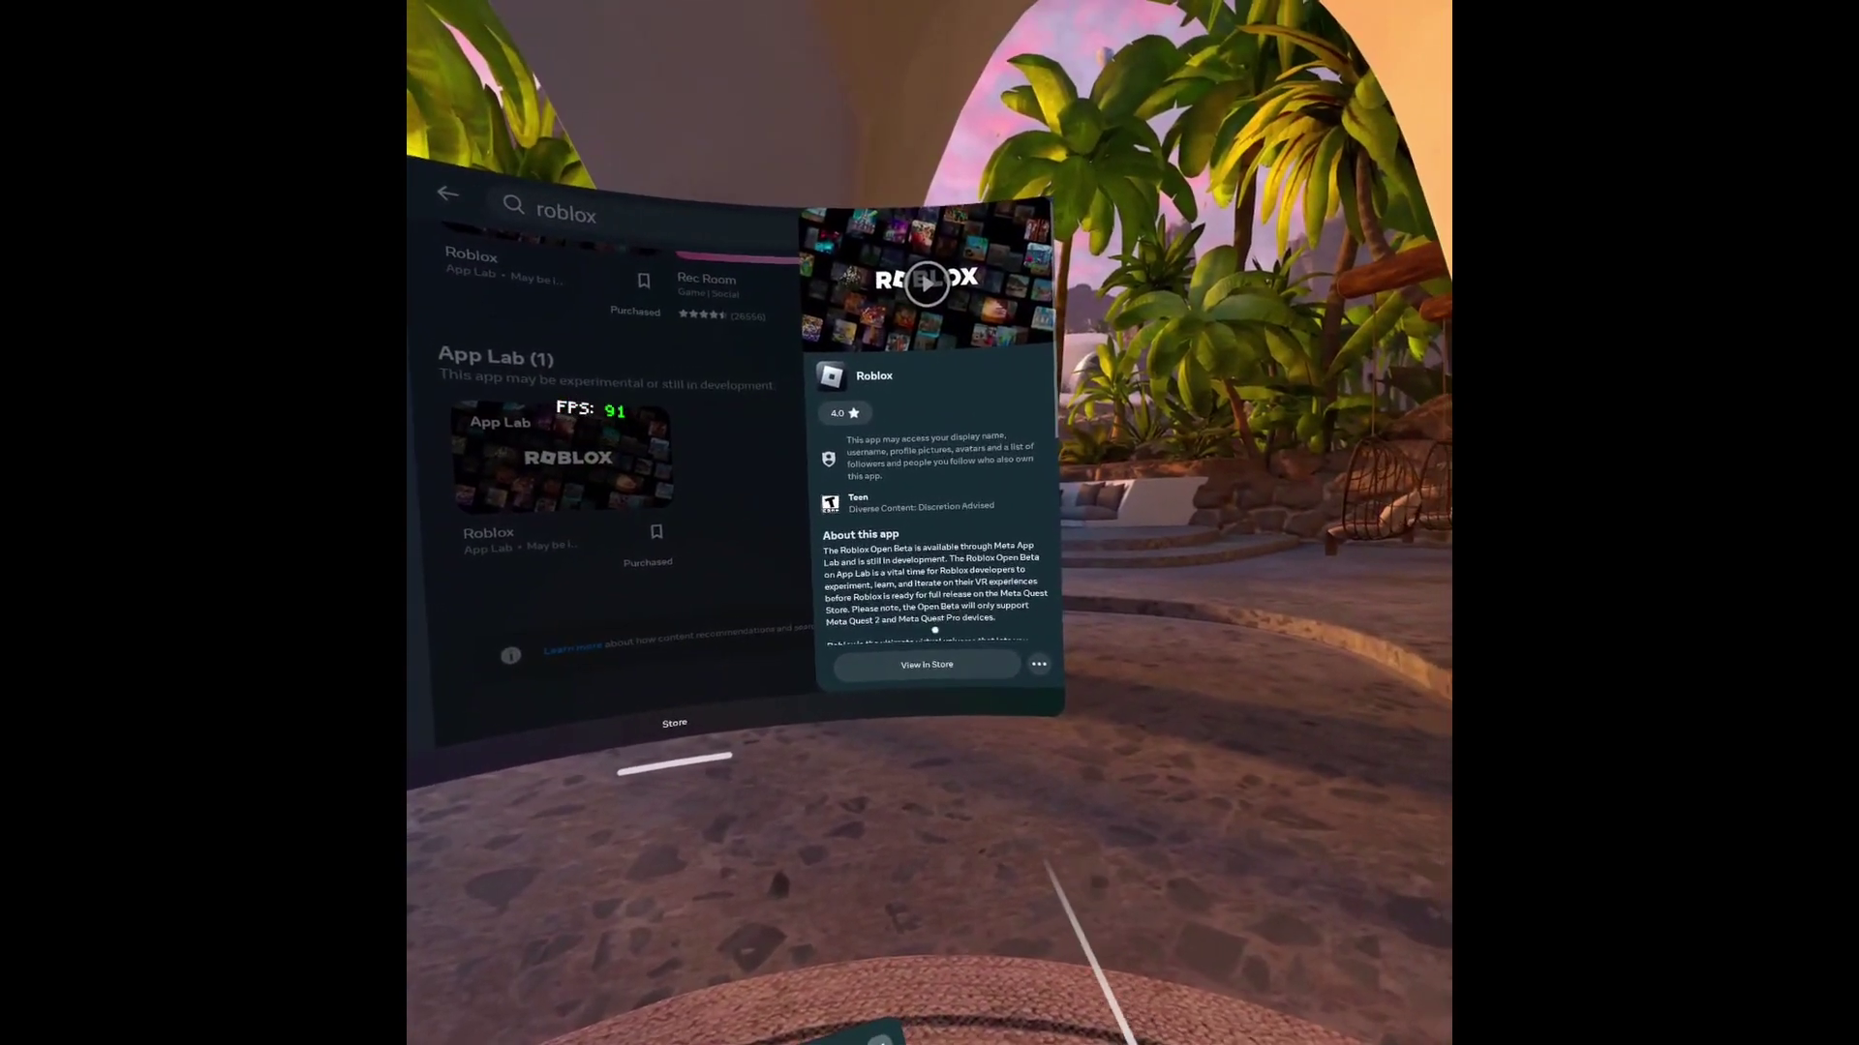
click(926, 664)
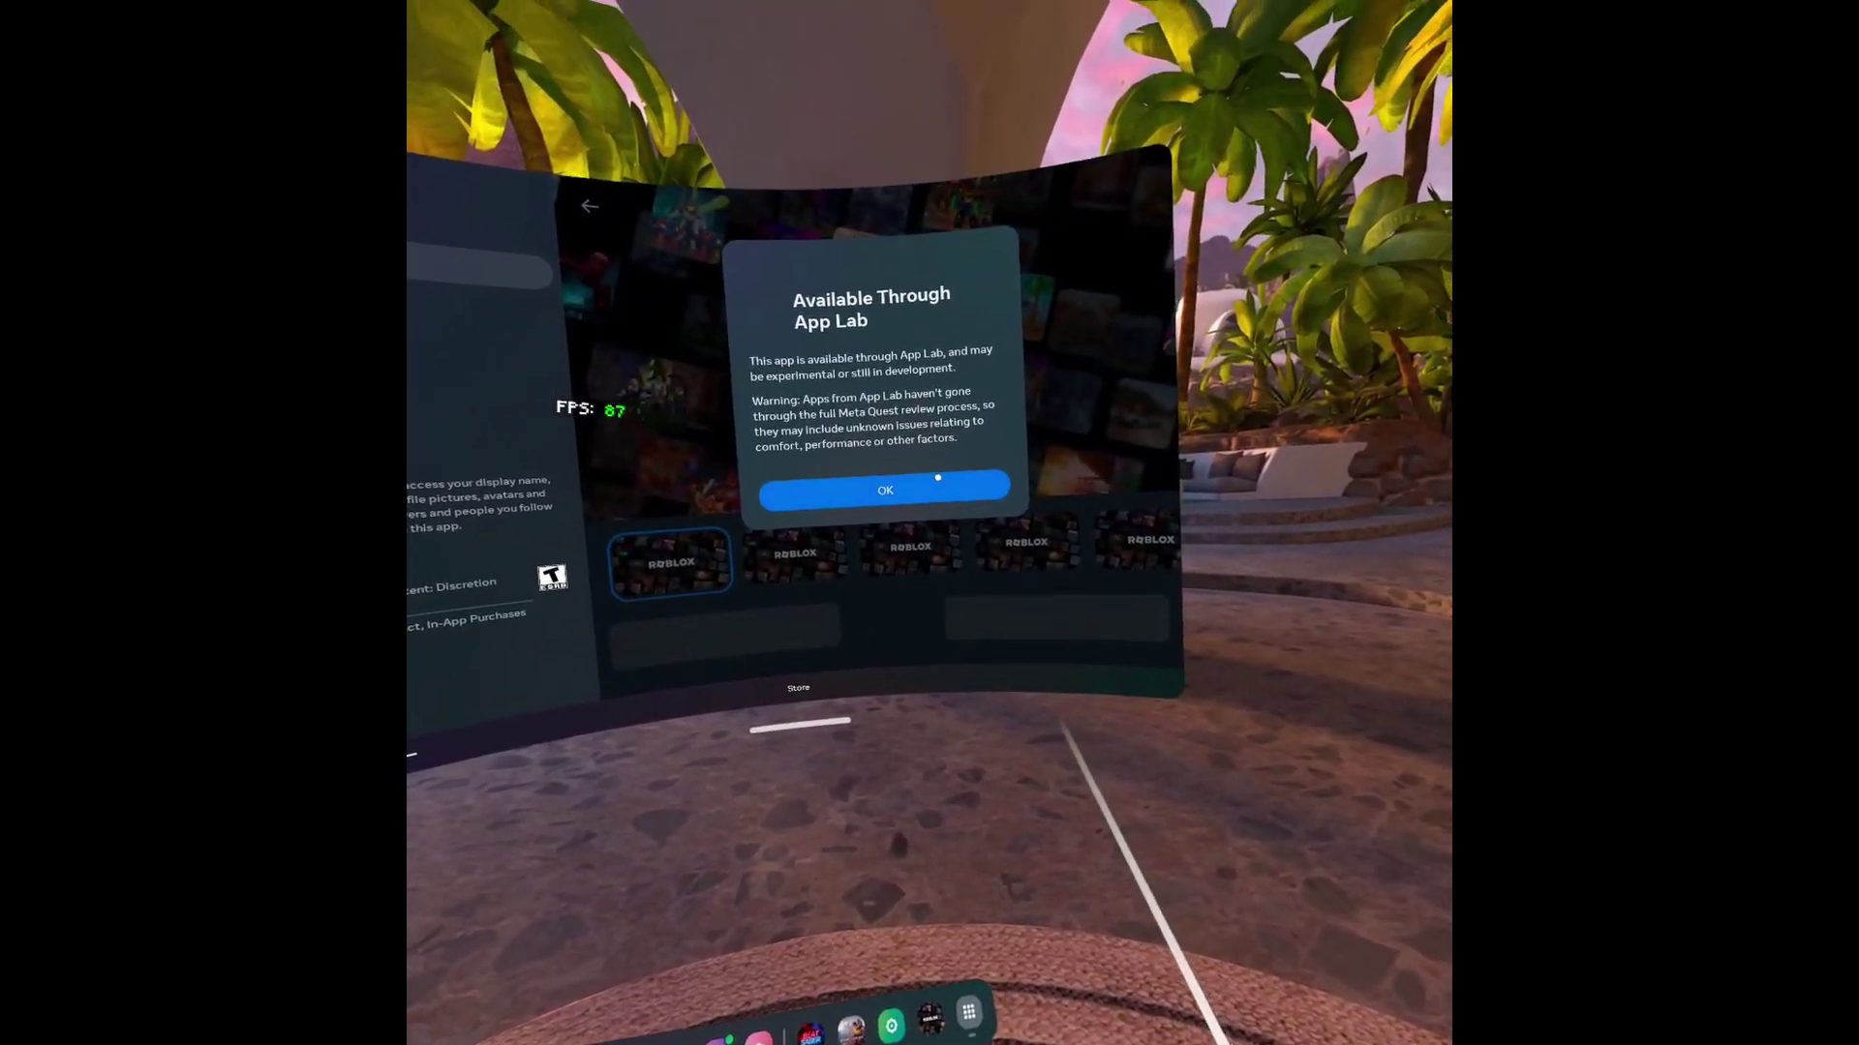
click(938, 477)
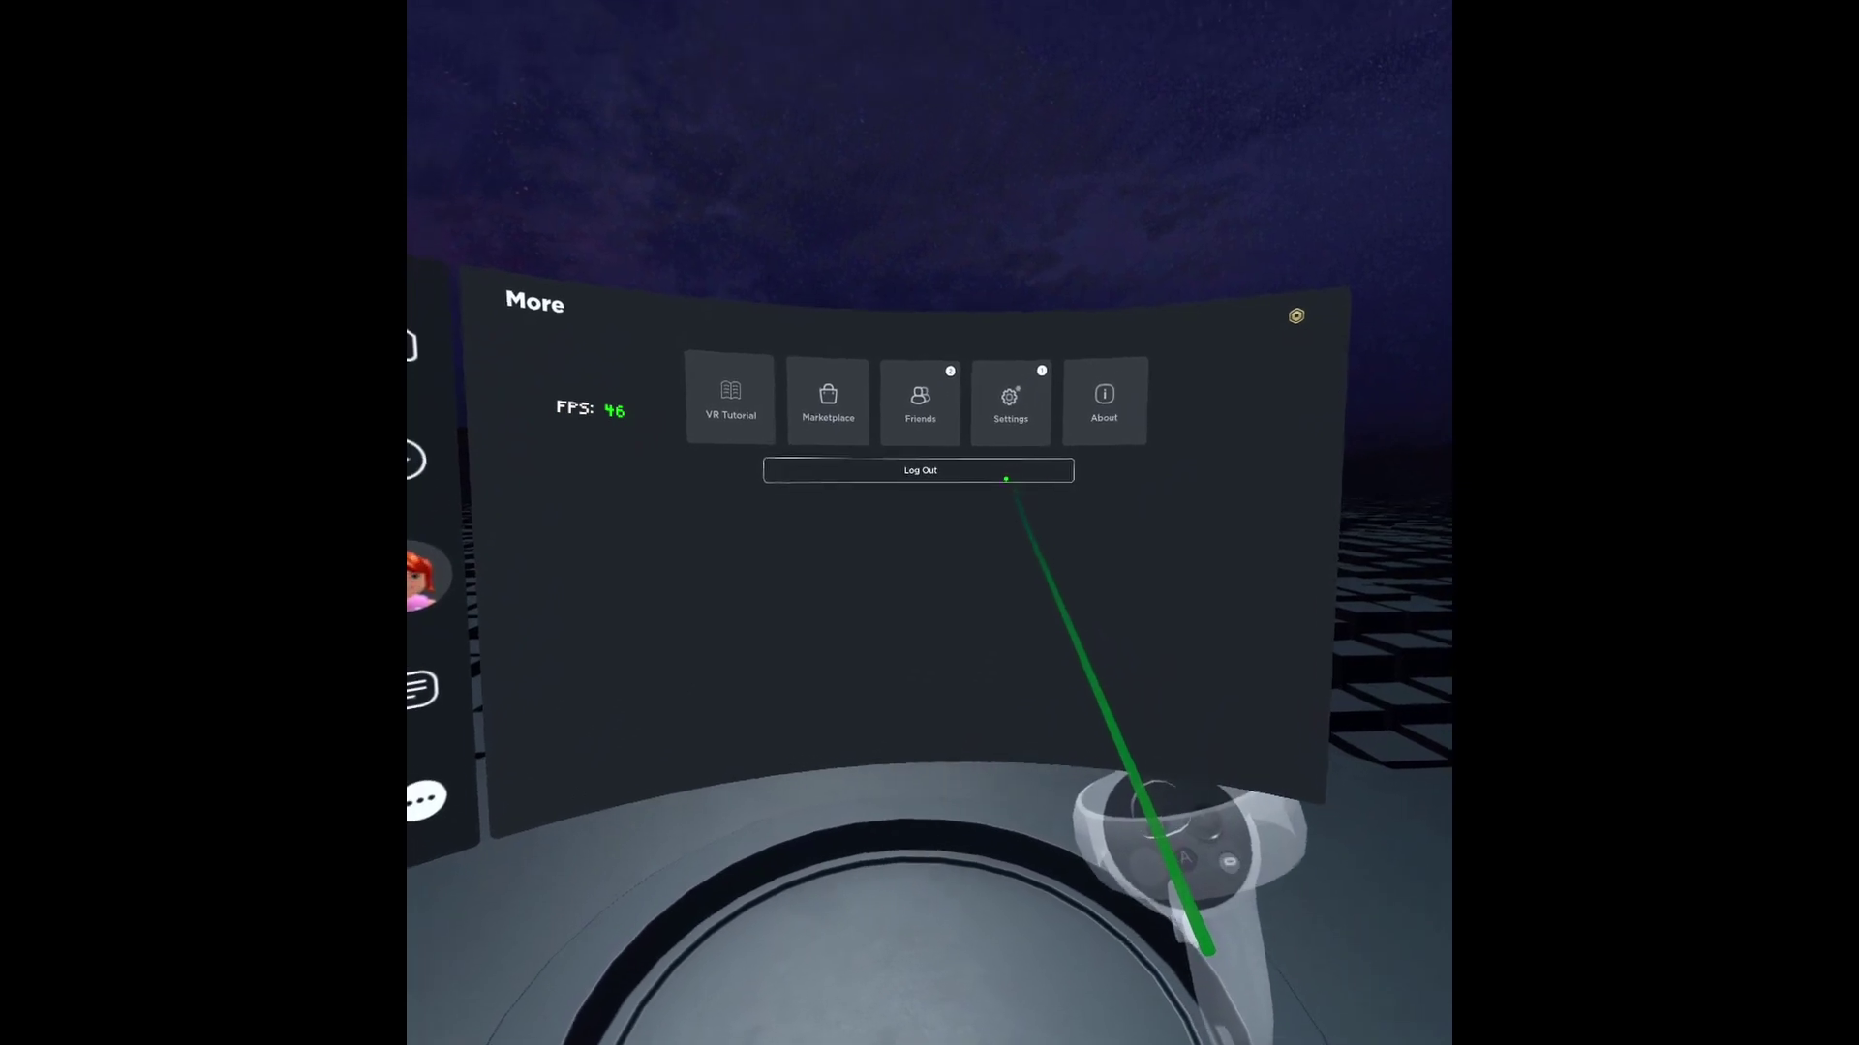
Log out of the current Roblox account from the More menu
click(909, 417)
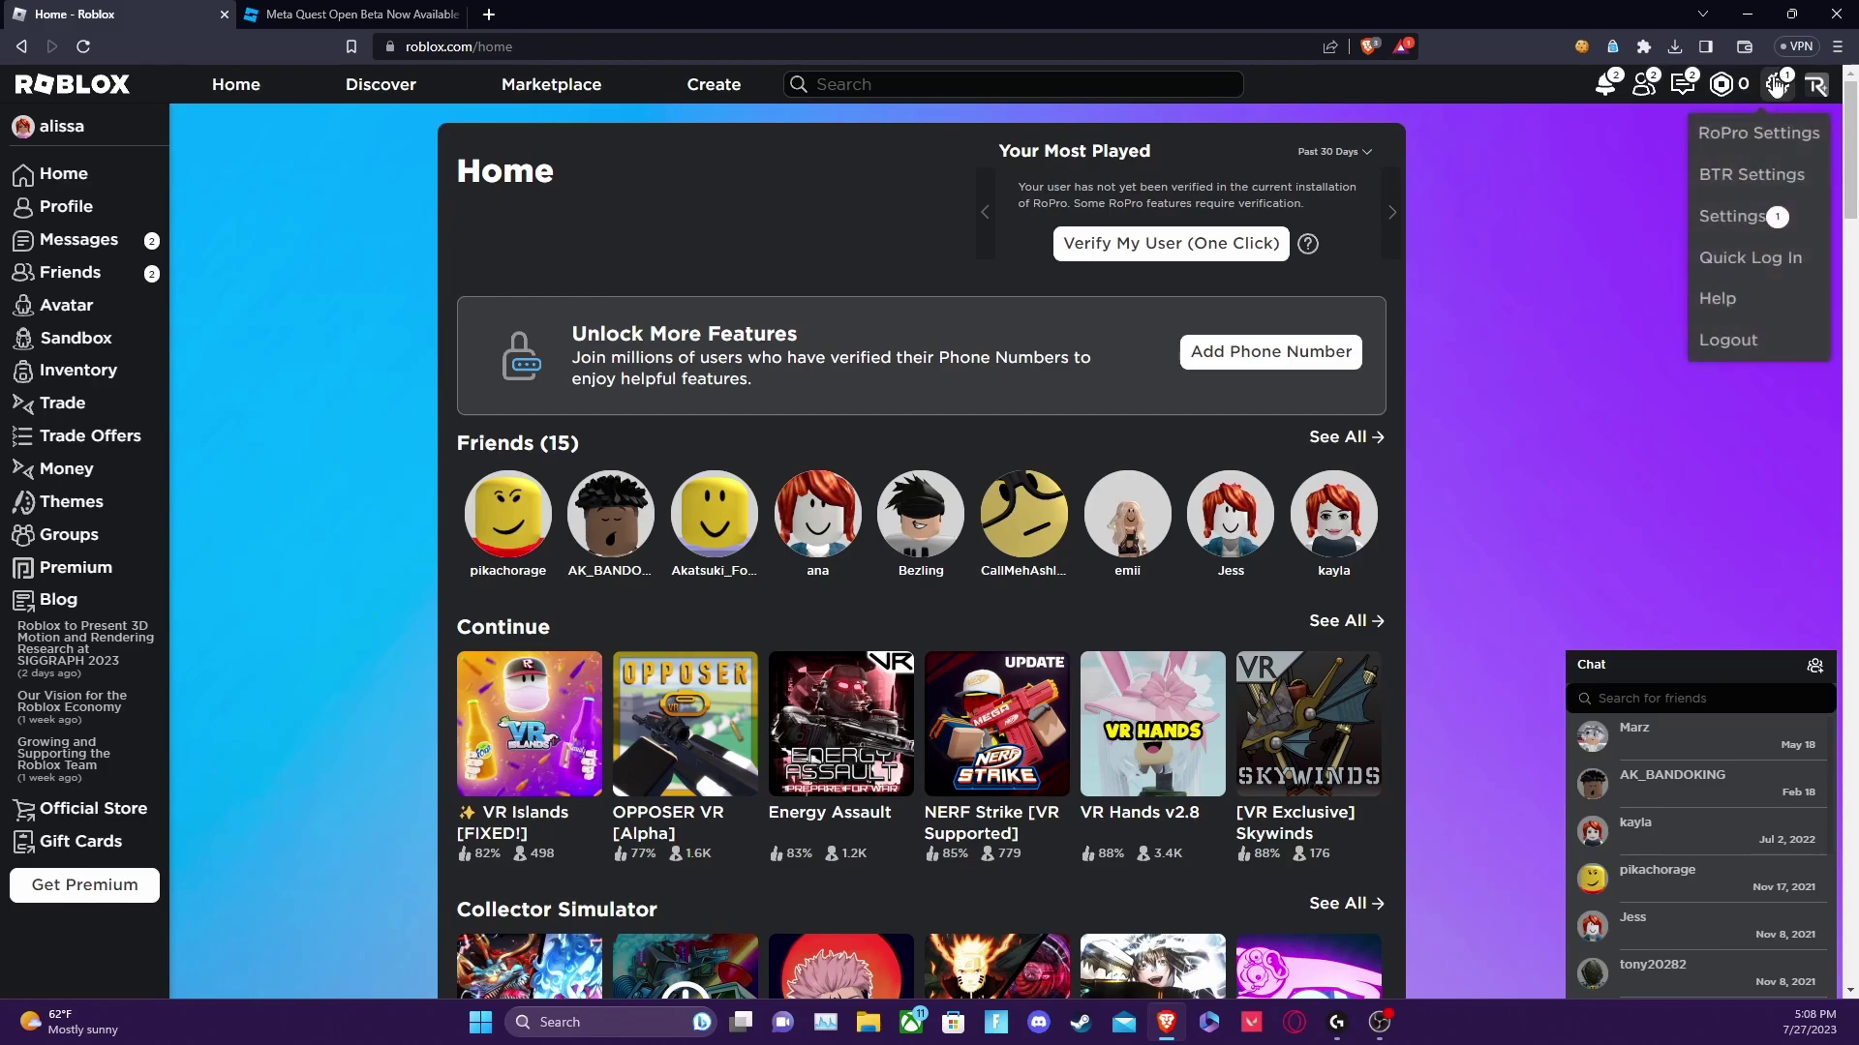
Open Quick Log In from the gear menu and select the 6 Character Code field
click(1750, 257)
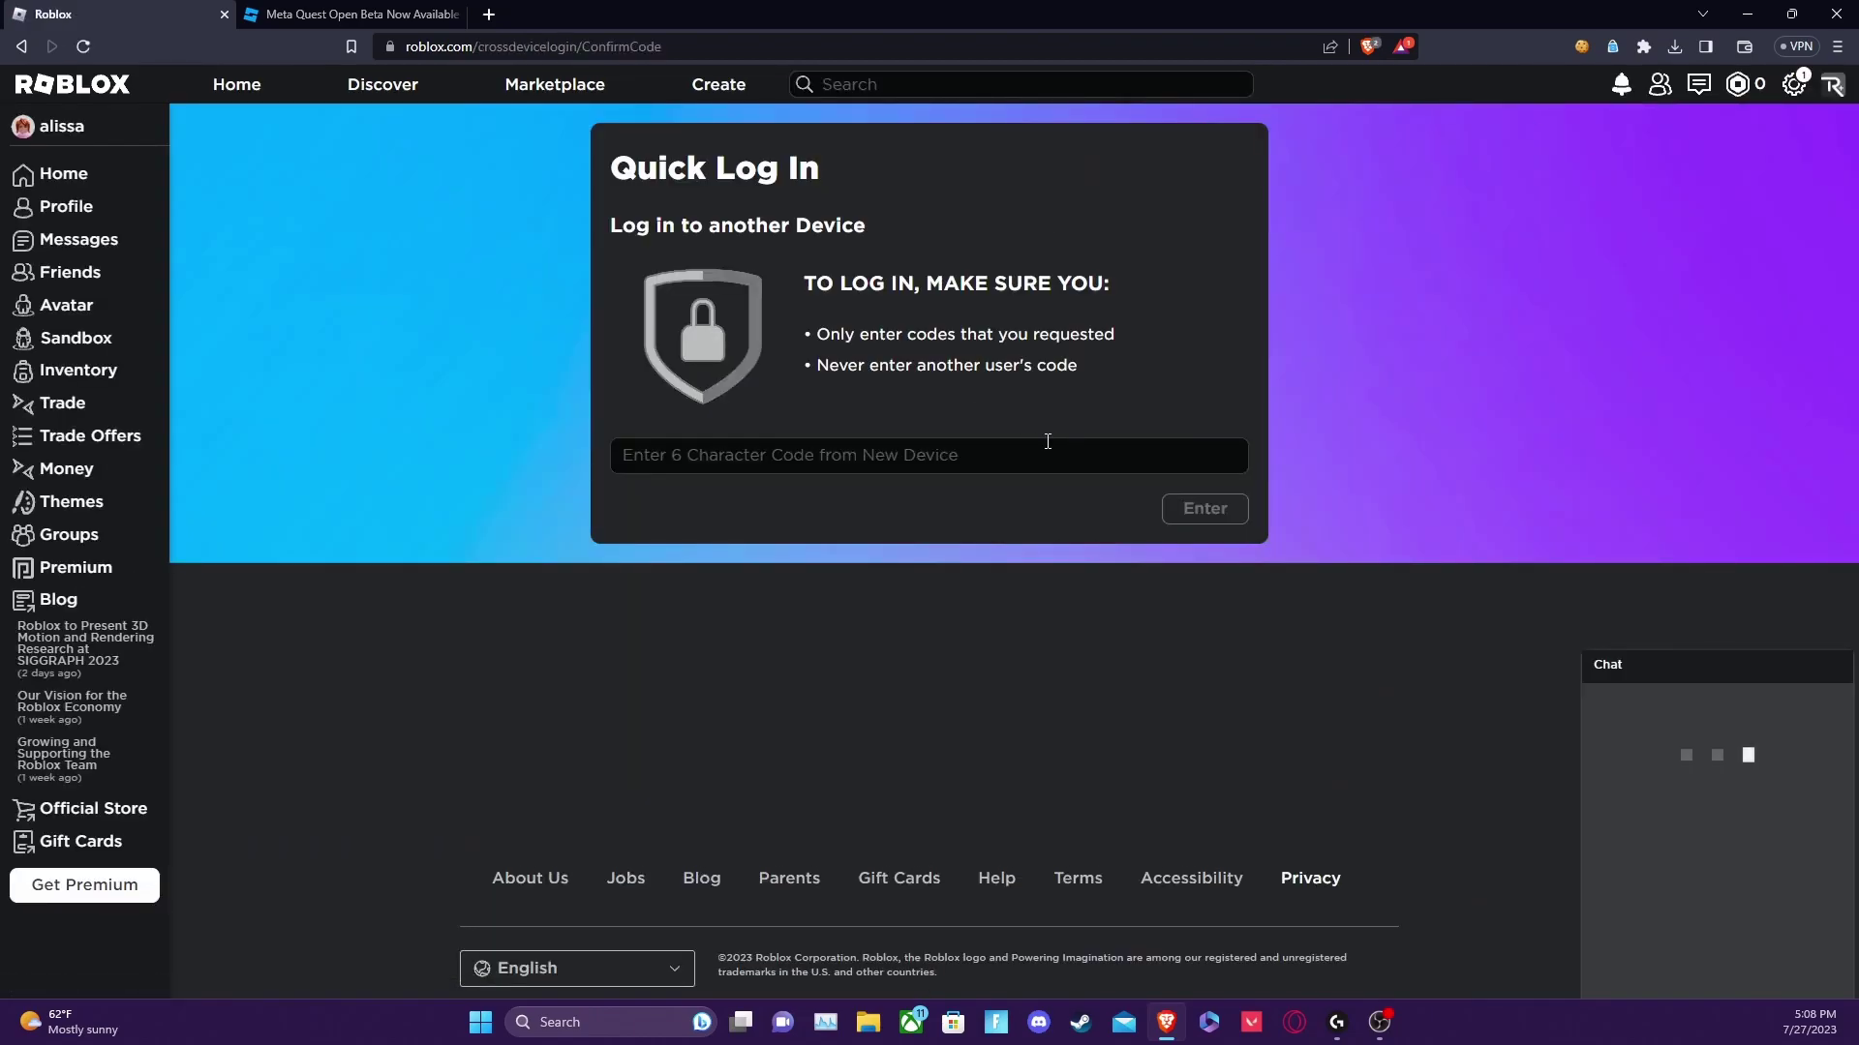
click(1046, 441)
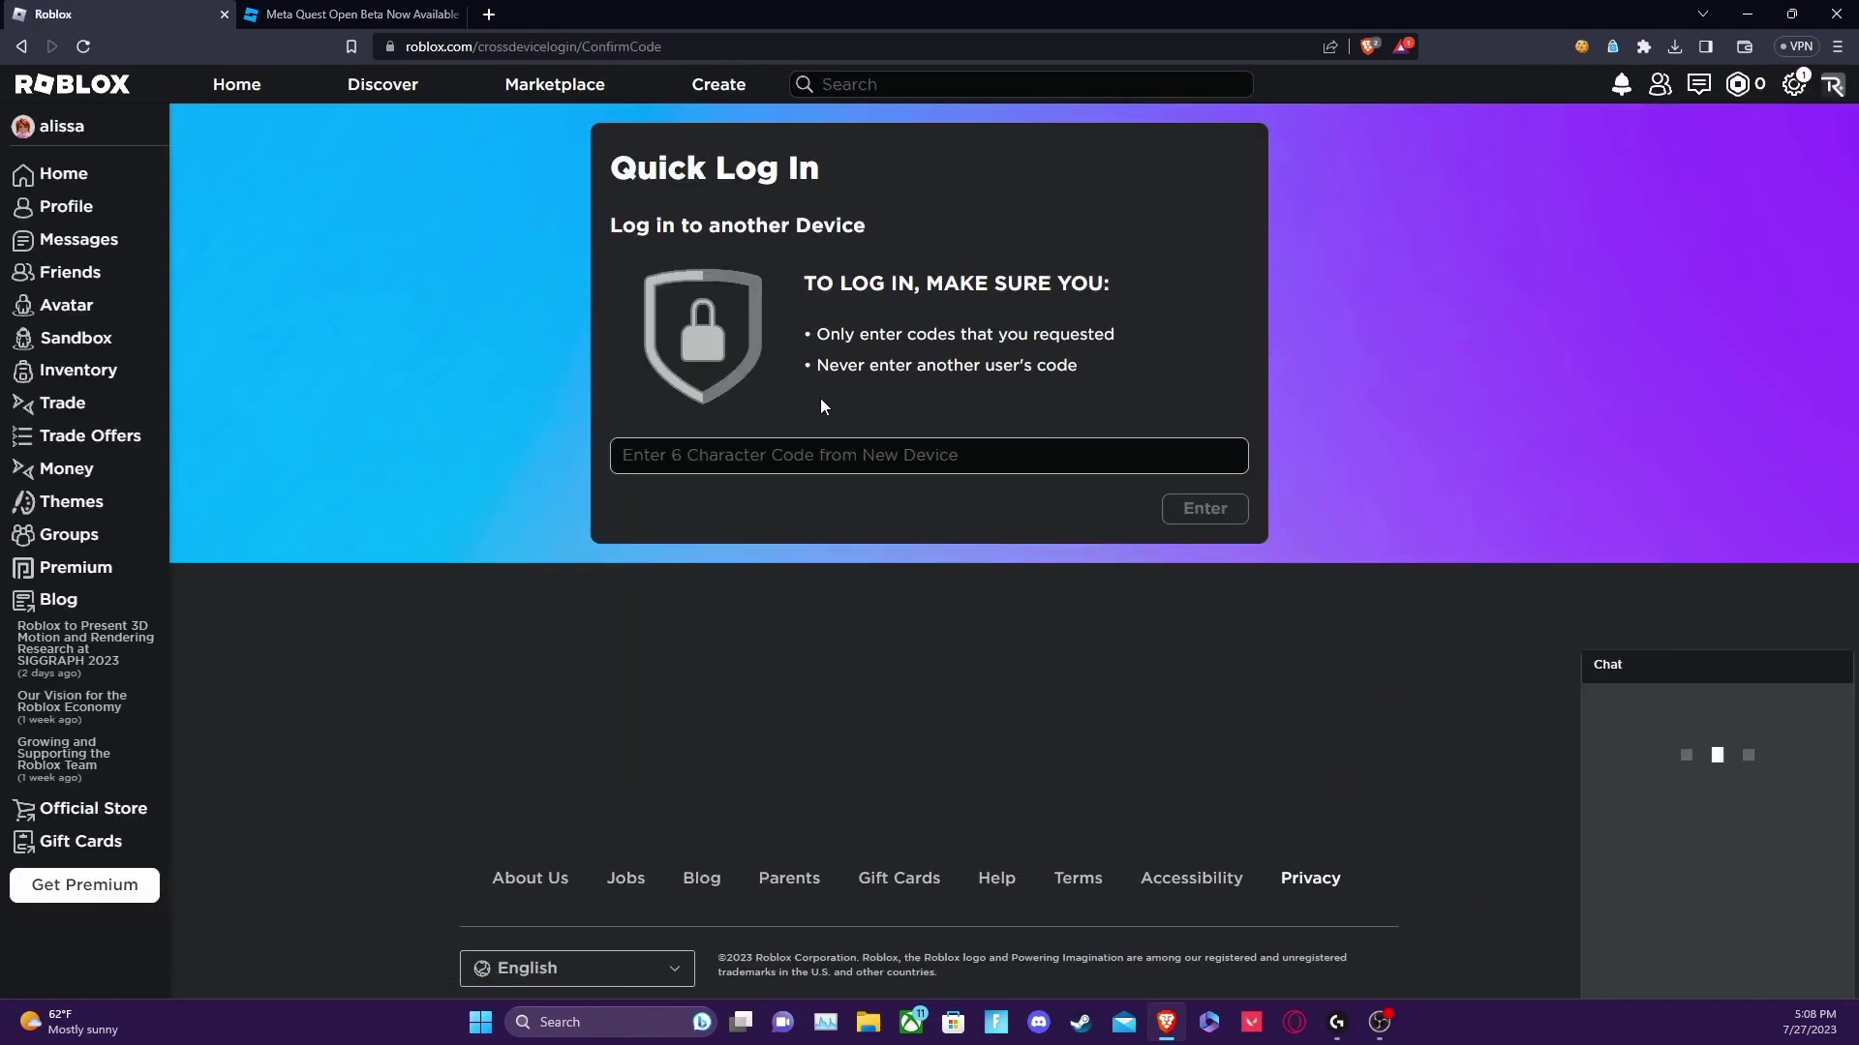